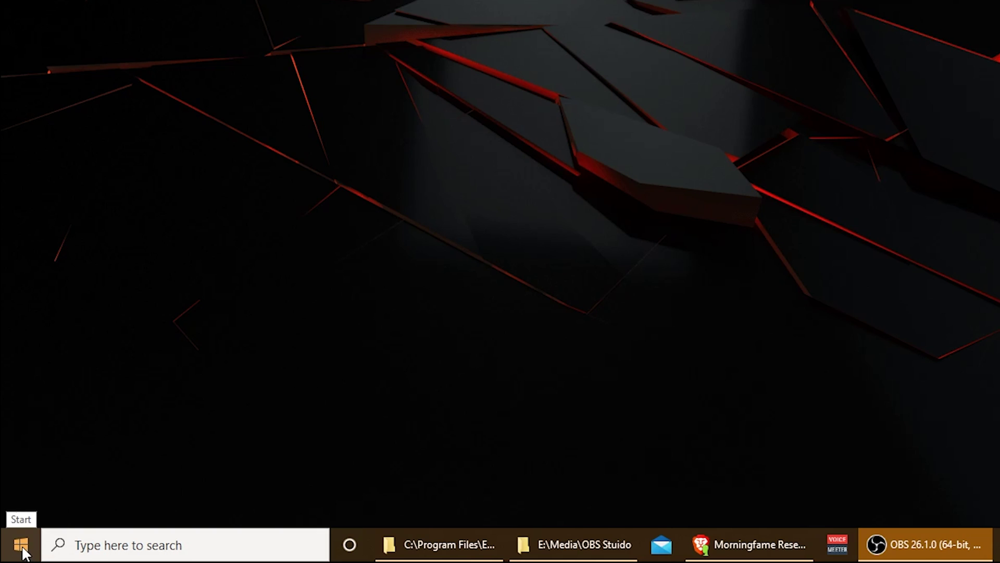
Step: Open Windows Settings to the Gaming section and widen the window to reveal related links
left_click(23, 552)
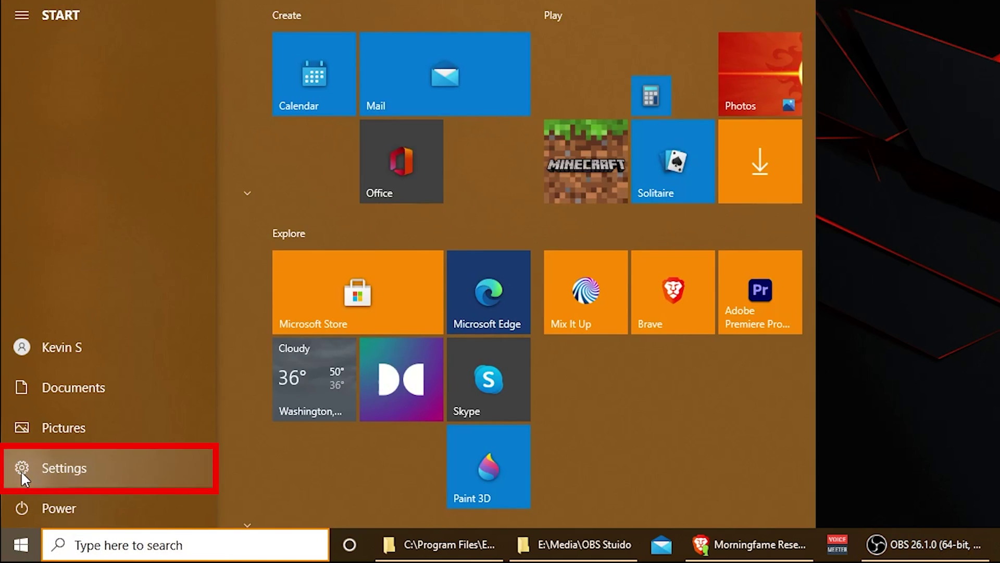
left_click(20, 470)
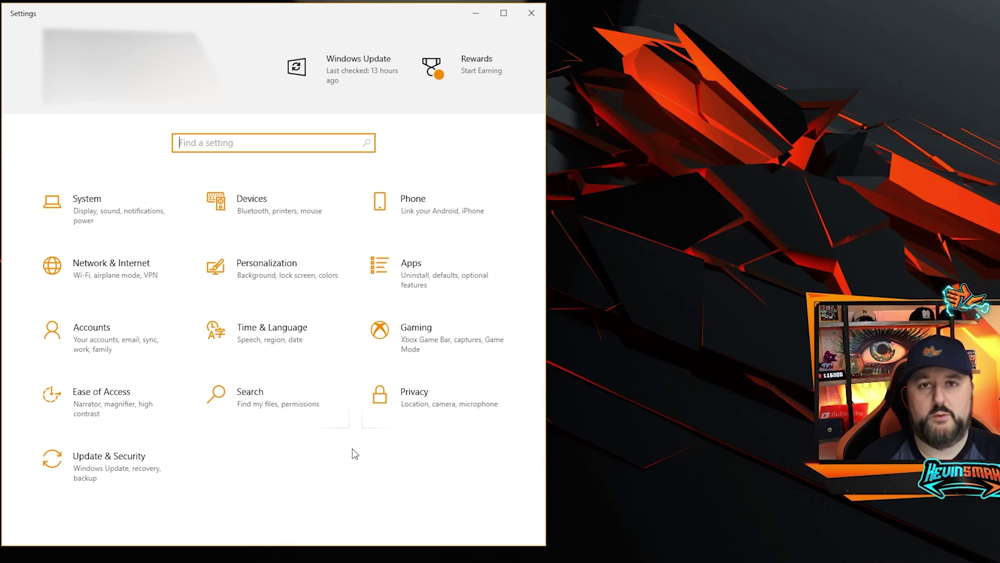
left_click(427, 346)
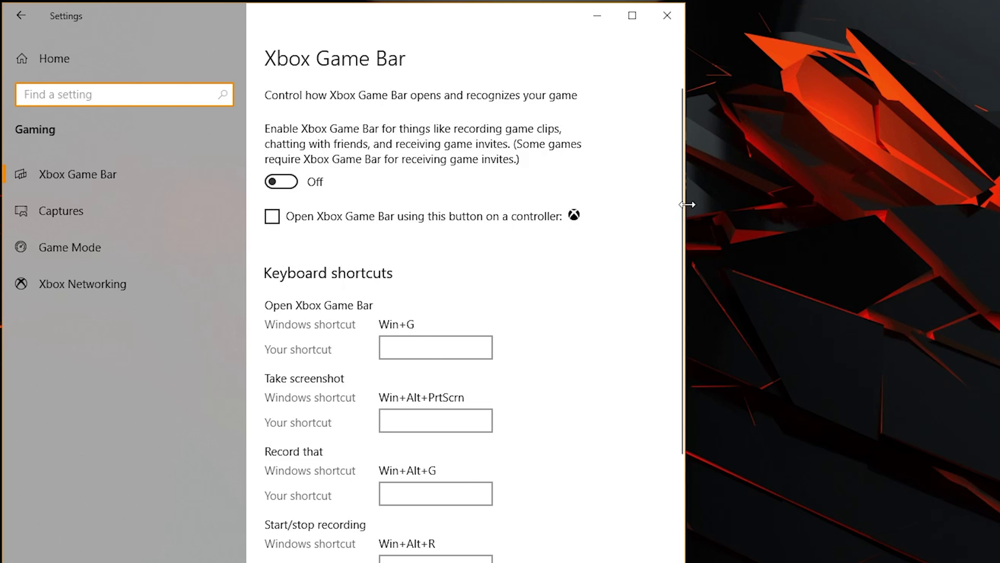
left_click_drag(687, 204, 922, 203)
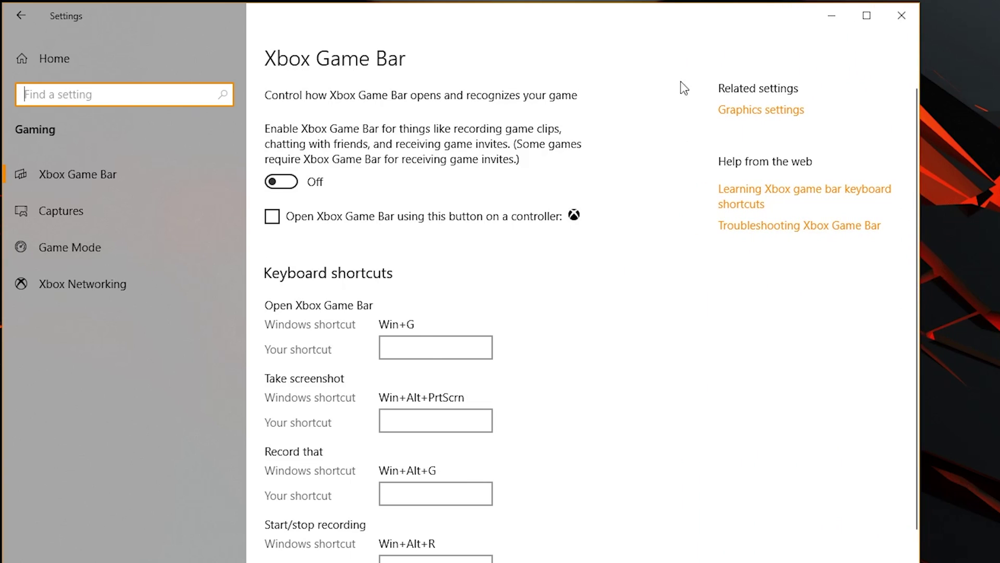
Step: Add FortniteClient-Win64-Shipping.exe from Fortnite's Win64 folder to the Graphics settings app list
left_click(755, 111)
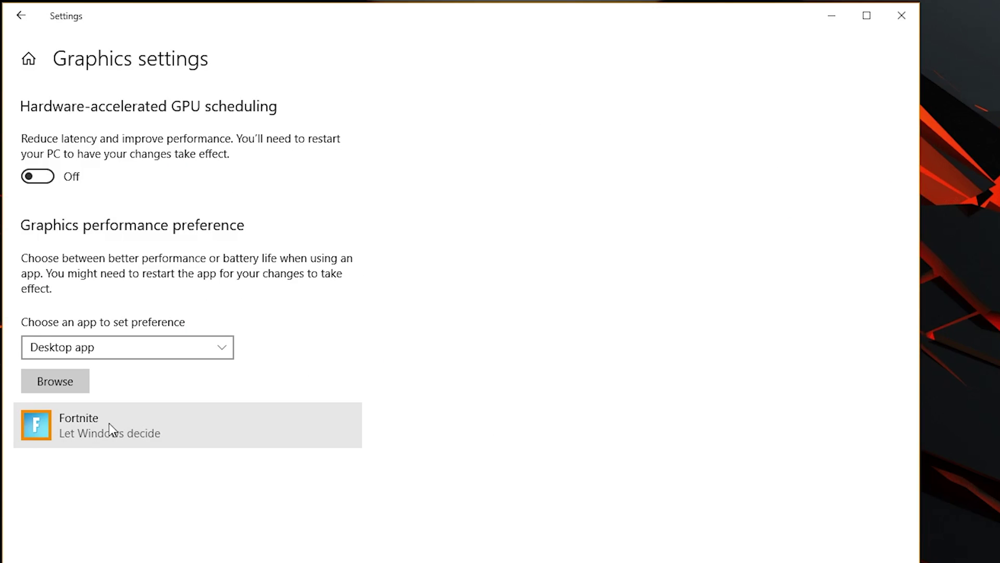
left_click(58, 382)
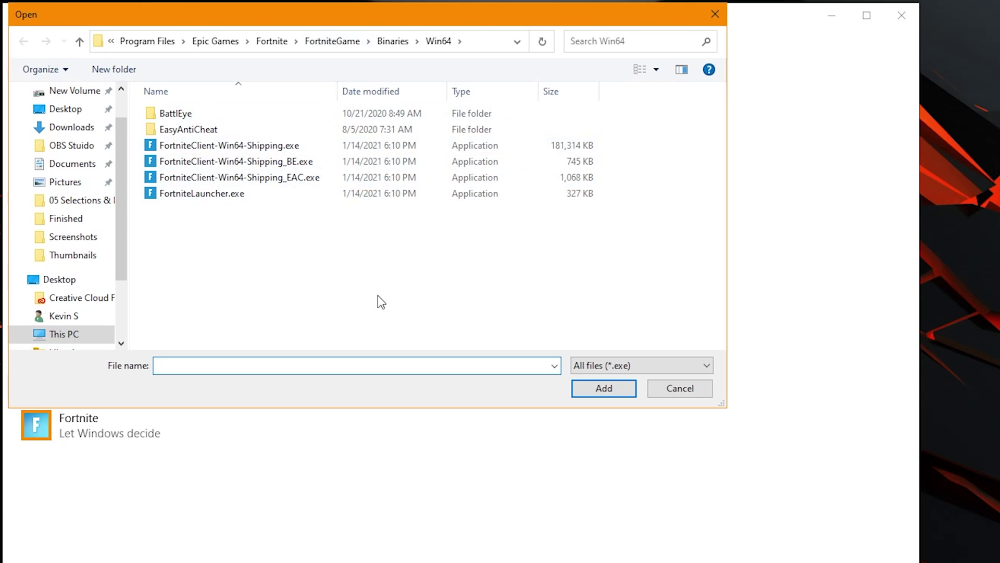
left_click(487, 42)
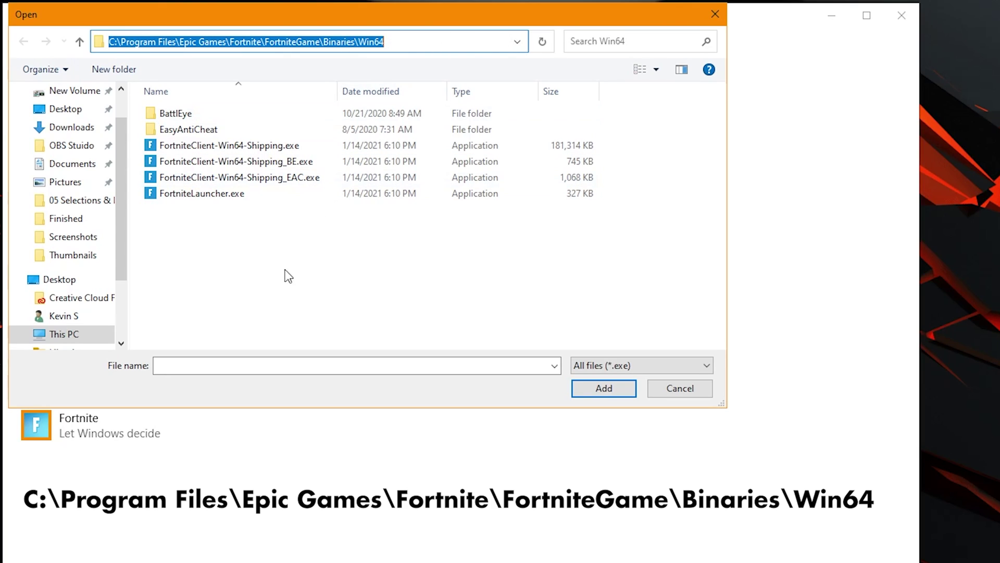
left_click(259, 151)
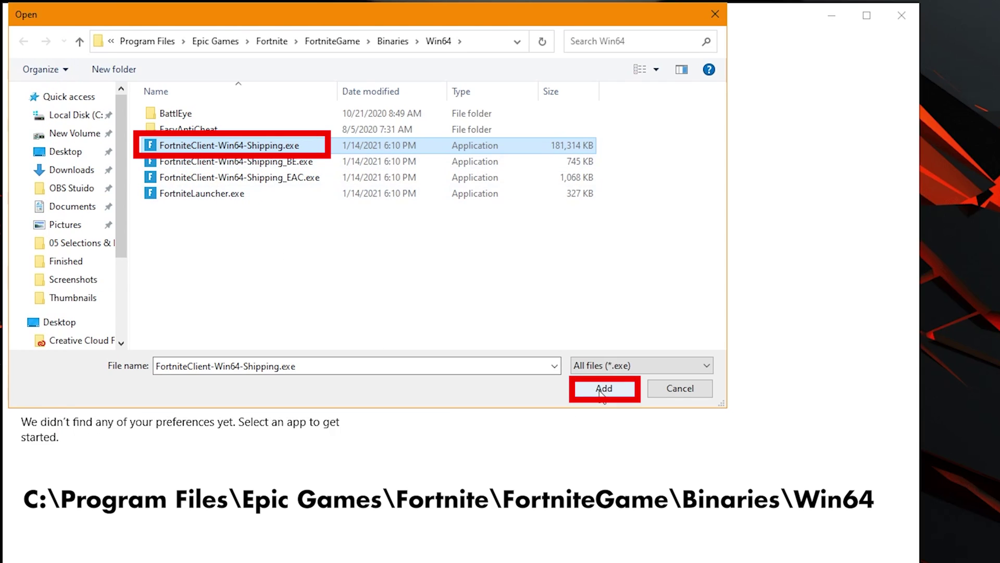
left_click(601, 389)
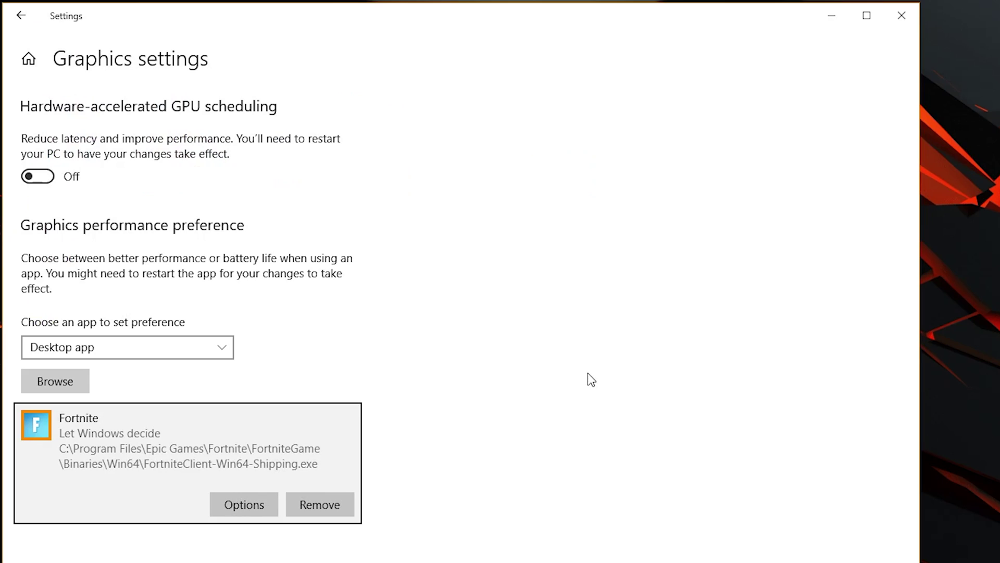
Step: Save the Fortnite client's graphics preference as High performance on the GTX 1080 Ti
left_click(243, 505)
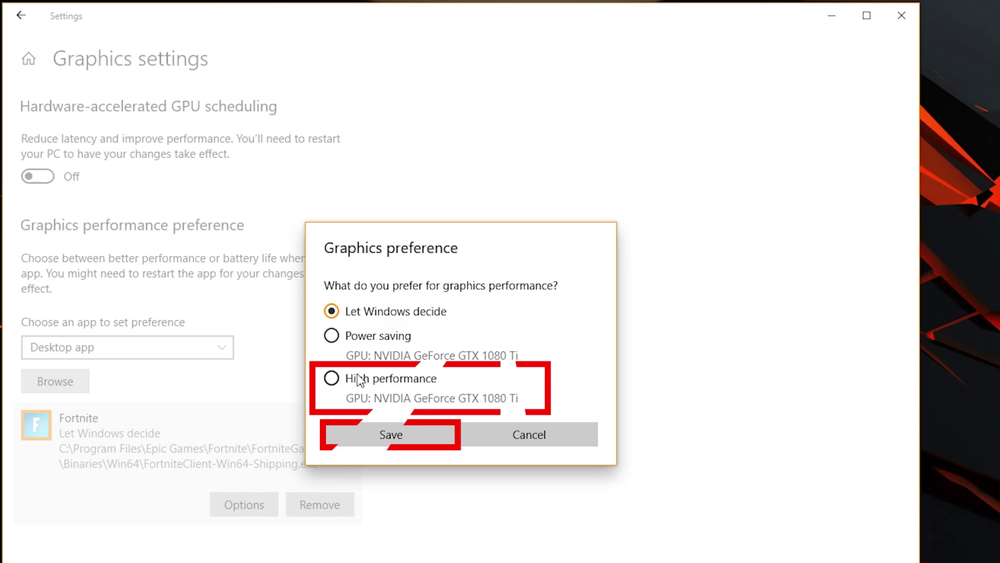
left_click(339, 381)
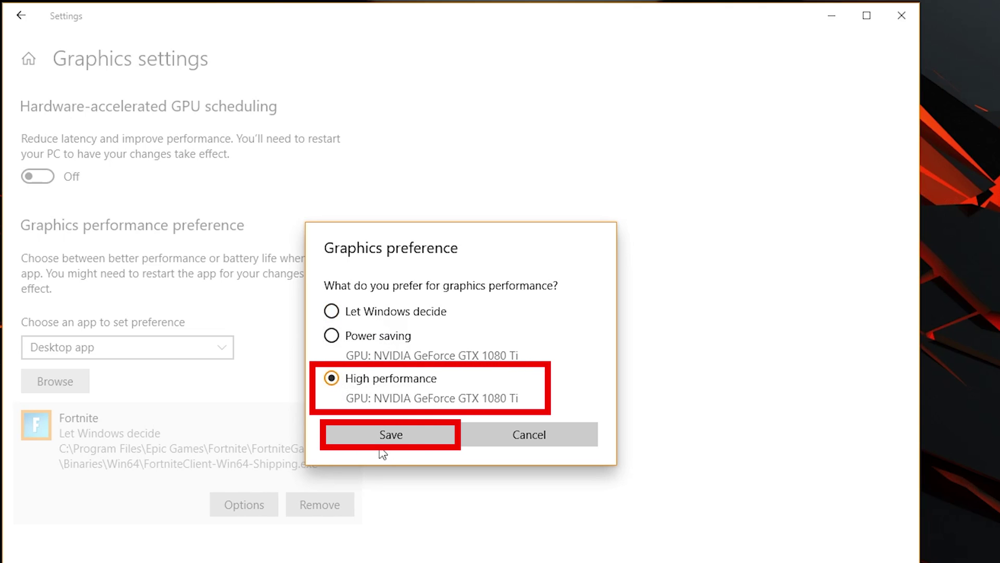
left_click(407, 445)
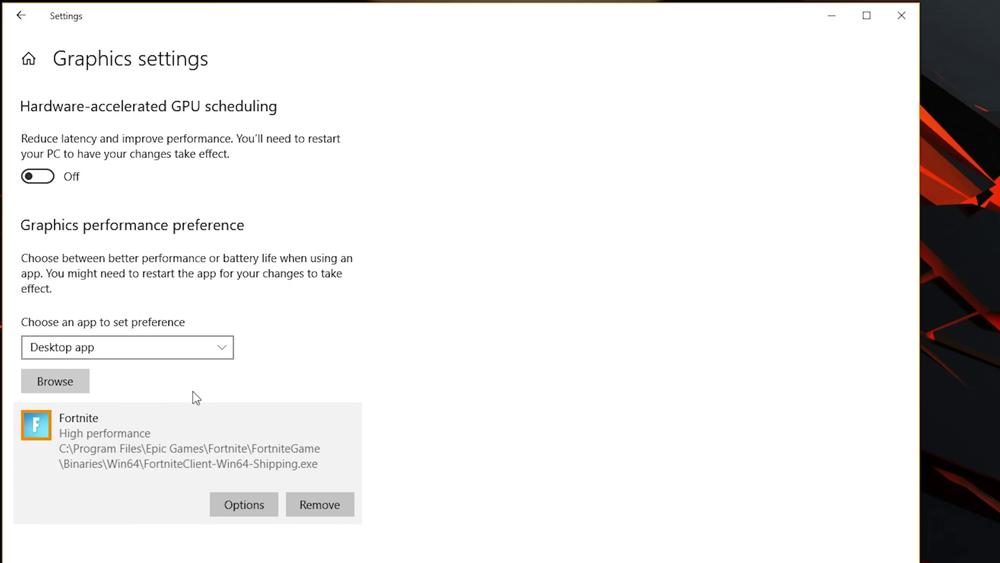
Step: Add FortniteClient-Win64-Shipping_BE.exe and save its graphics preference as High performance
left_click(72, 382)
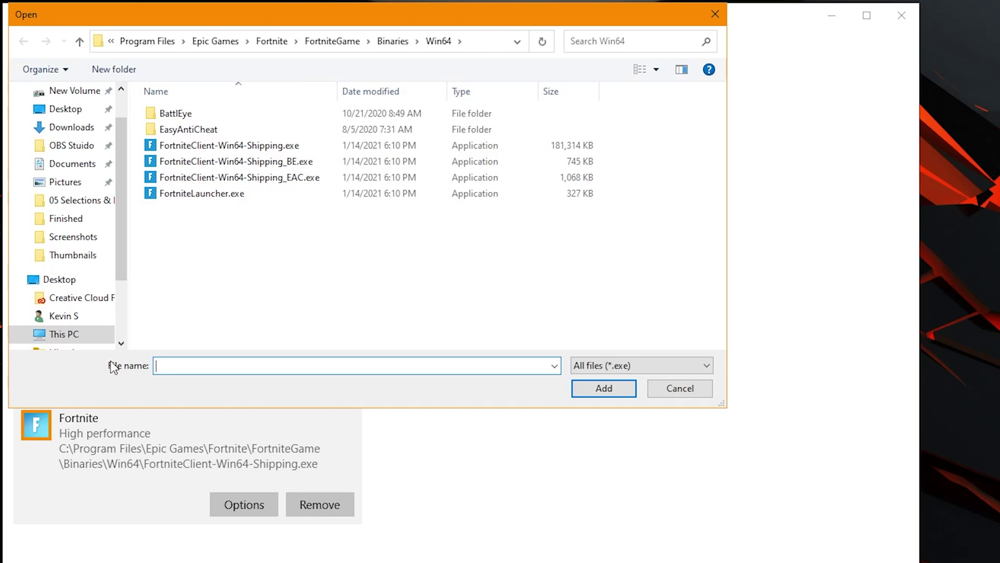
left_click(232, 162)
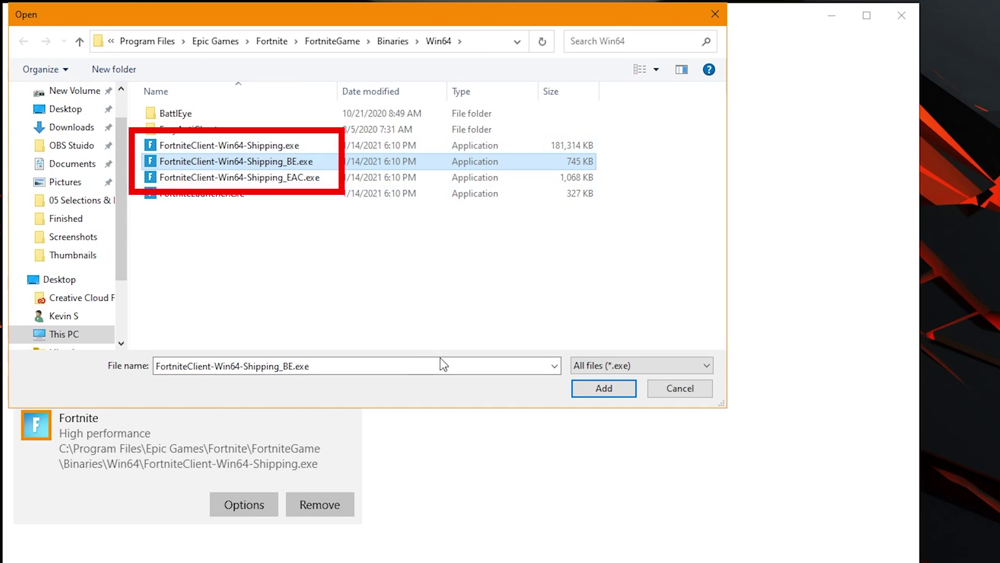
left_click(593, 392)
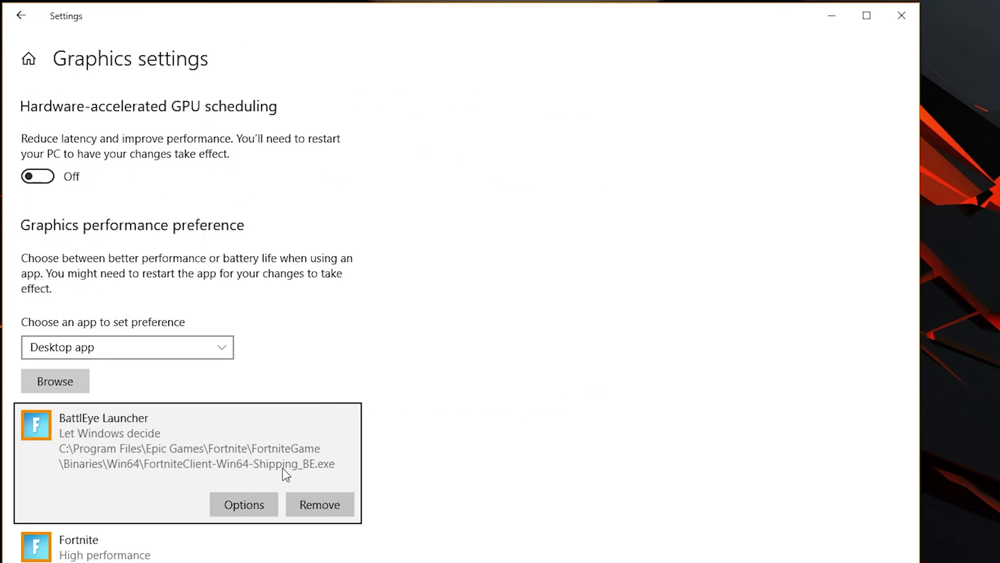
left_click(244, 503)
left_click(363, 382)
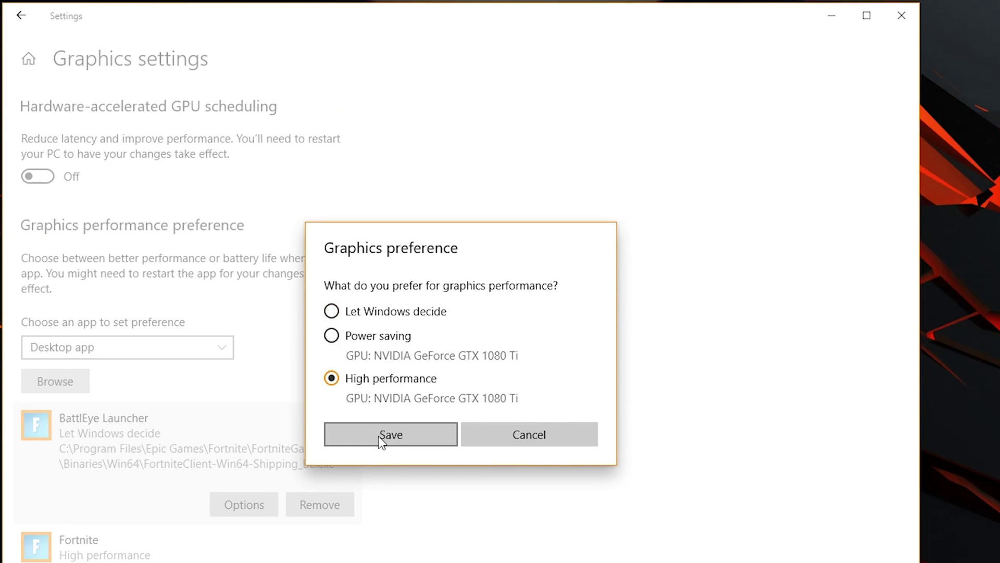
left_click(378, 436)
Step: Add FortniteClient-Win64-Shipping_EAC.exe and save its graphics preference as High performance
left_click(66, 381)
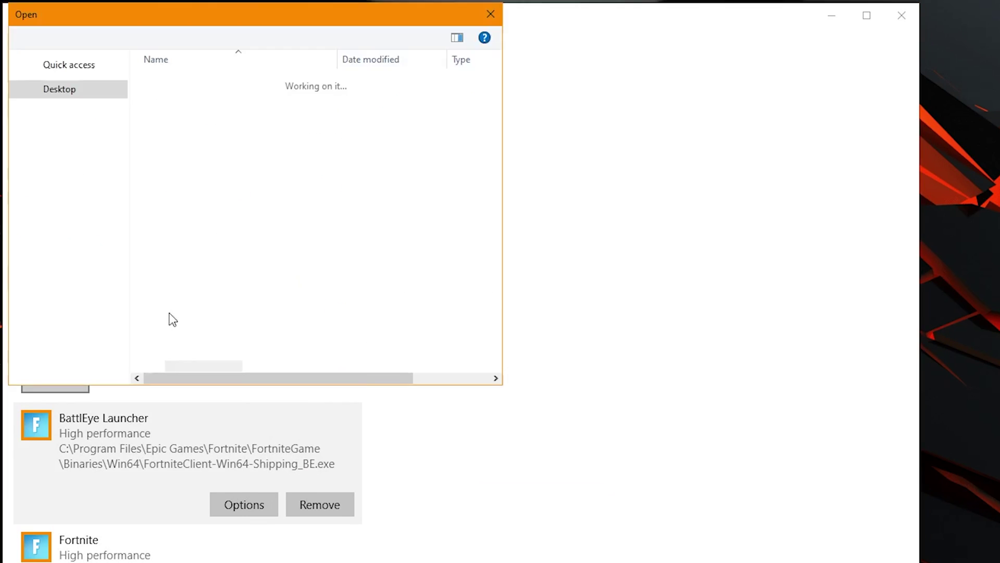
left_click(250, 177)
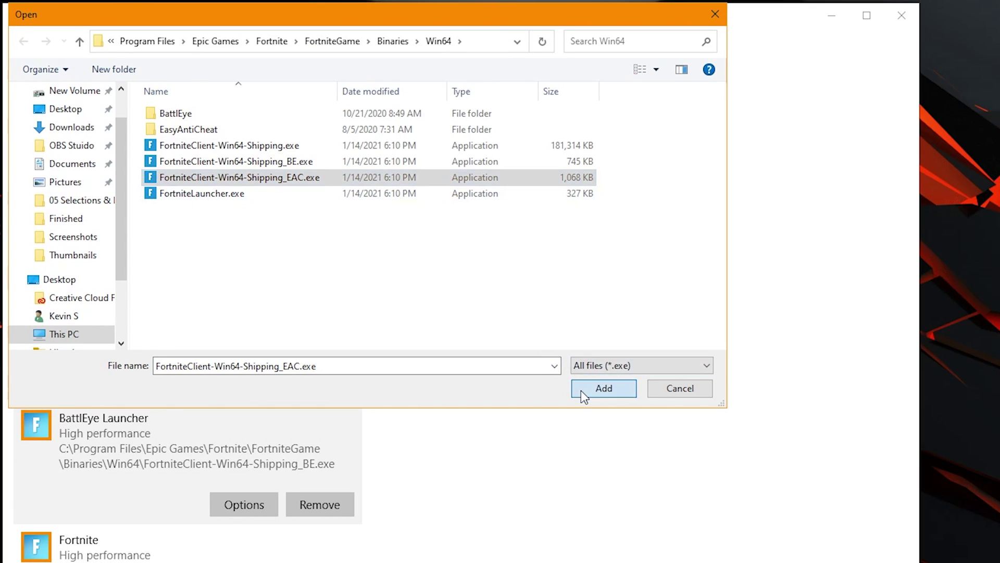
left_click(594, 390)
left_click(245, 550)
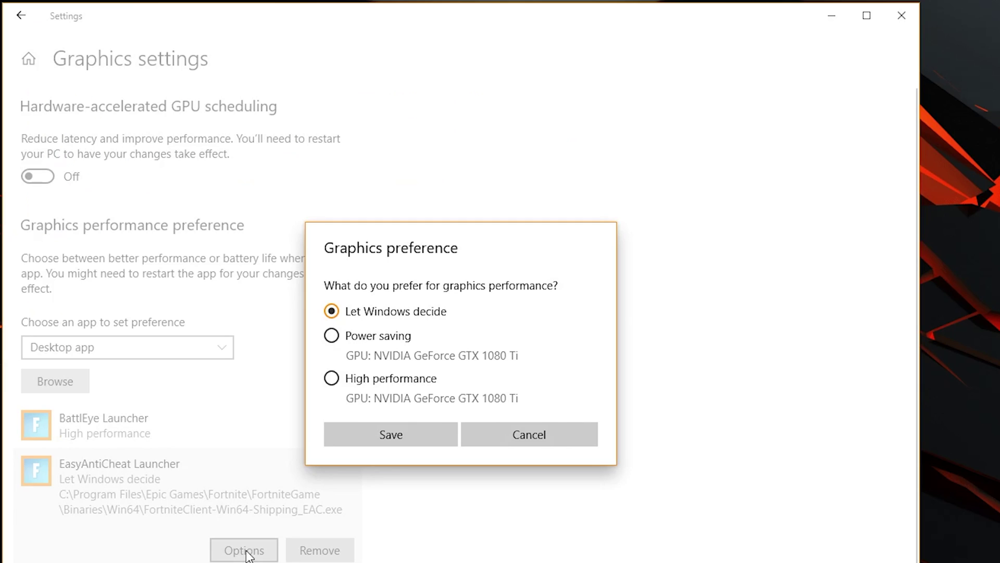
left_click(364, 379)
left_click(372, 431)
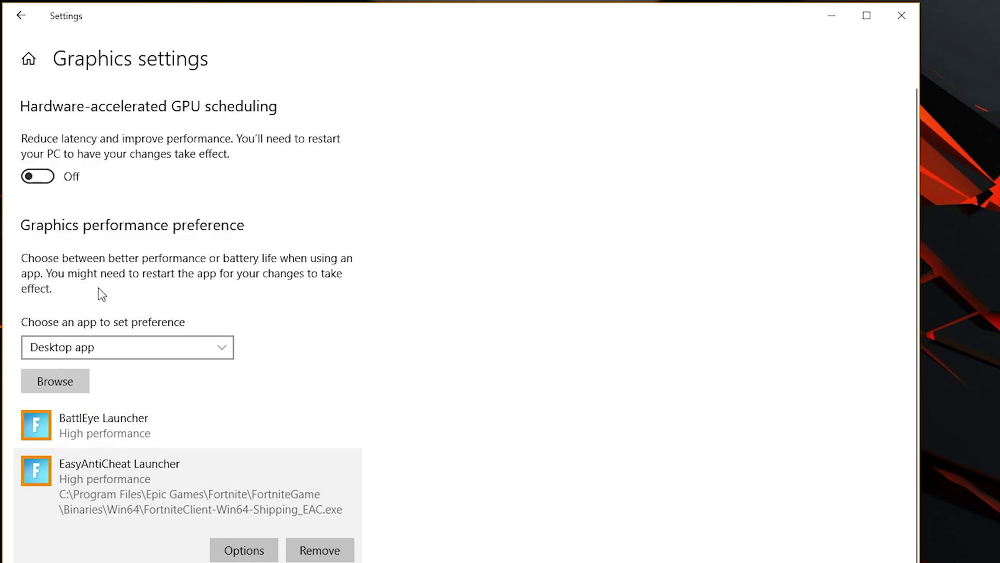
left_click(58, 383)
Step: Cancel the file picker after selecting files, adding no further executable
left_click(208, 193)
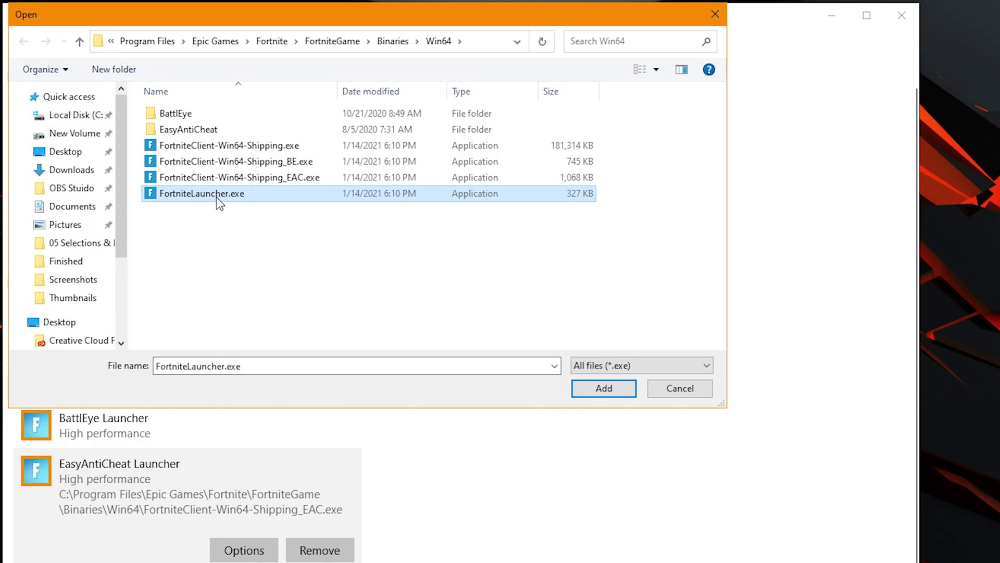
left_click(278, 178)
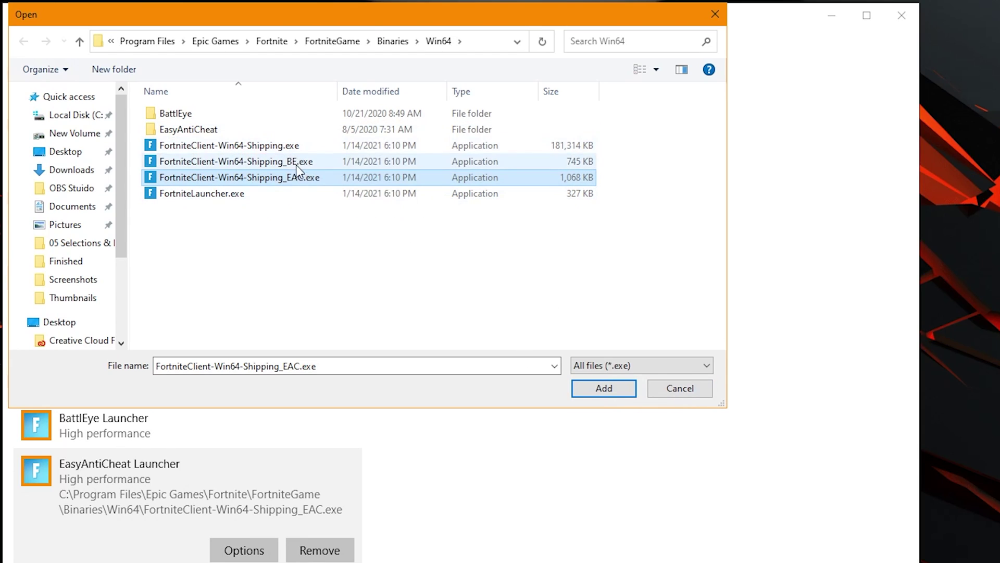
left_click(679, 388)
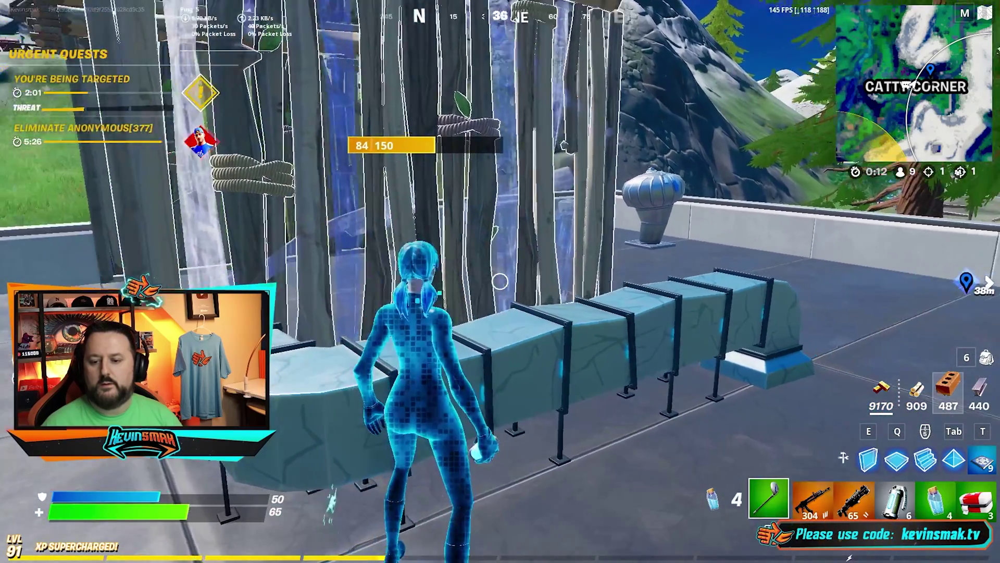
Step: Equip the harvesting tool and gather bricks by hitting the floor
key("1")
left_click(500, 282)
left_click(500, 281)
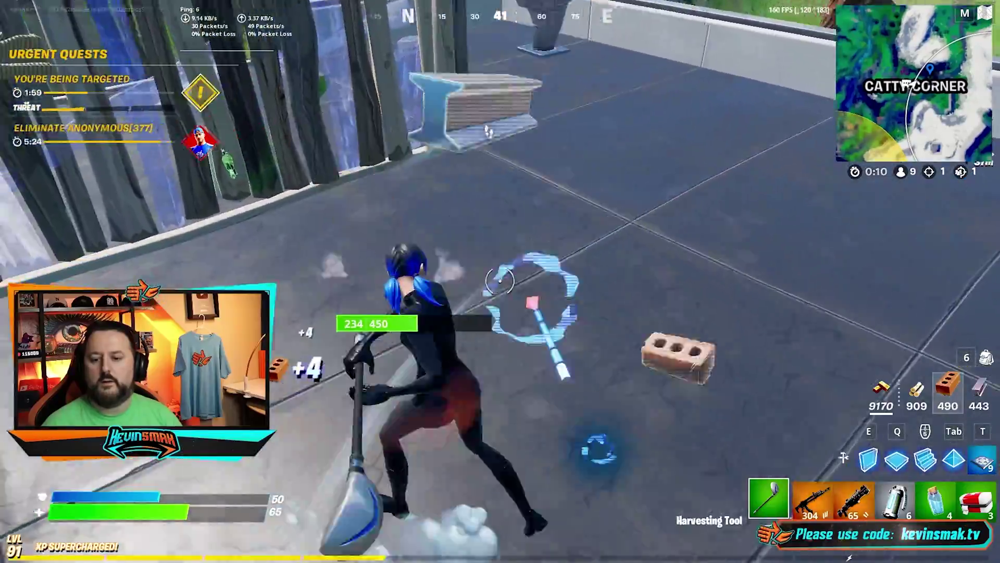
left_click(500, 281)
left_click(500, 281)
Step: Place three brick building pieces, equip the tactical shotgun, and reopen the app file picker
key("e")
left_click(500, 282)
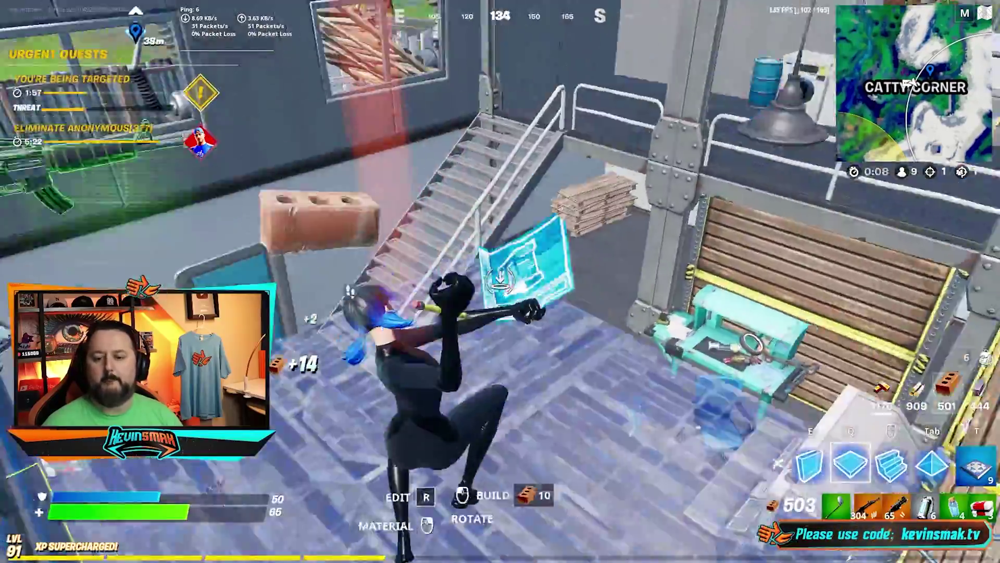
left_click(500, 281)
left_click(500, 281)
key("3")
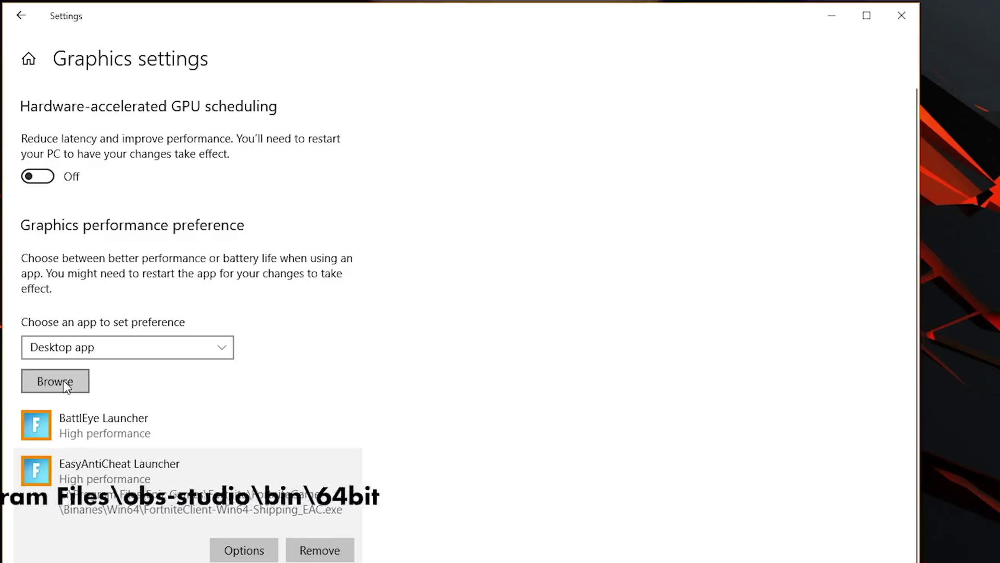
left_click(65, 384)
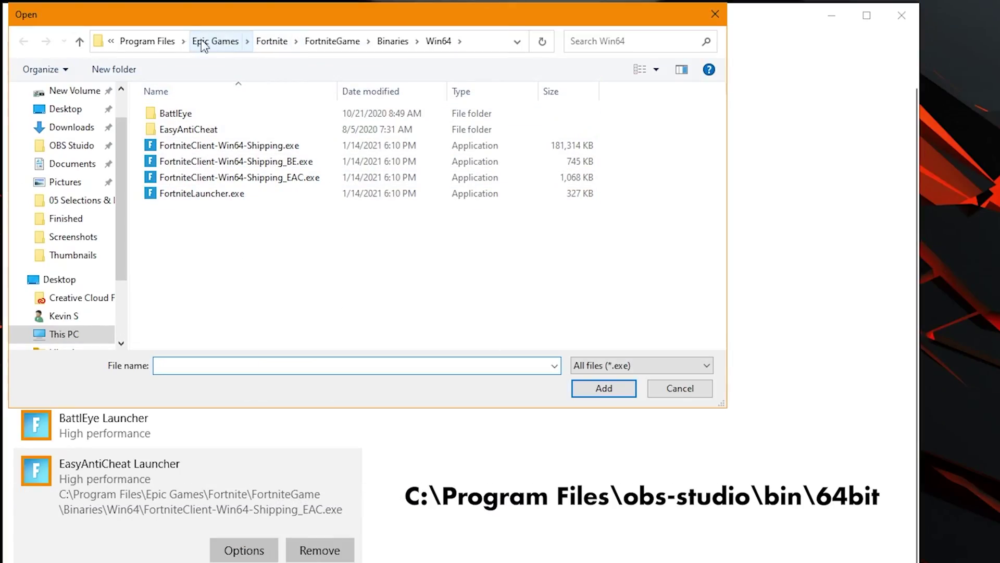
Step: Add obs64.exe from Program Files\obs-studio\bin\64bit and save it at High performance
left_click(168, 45)
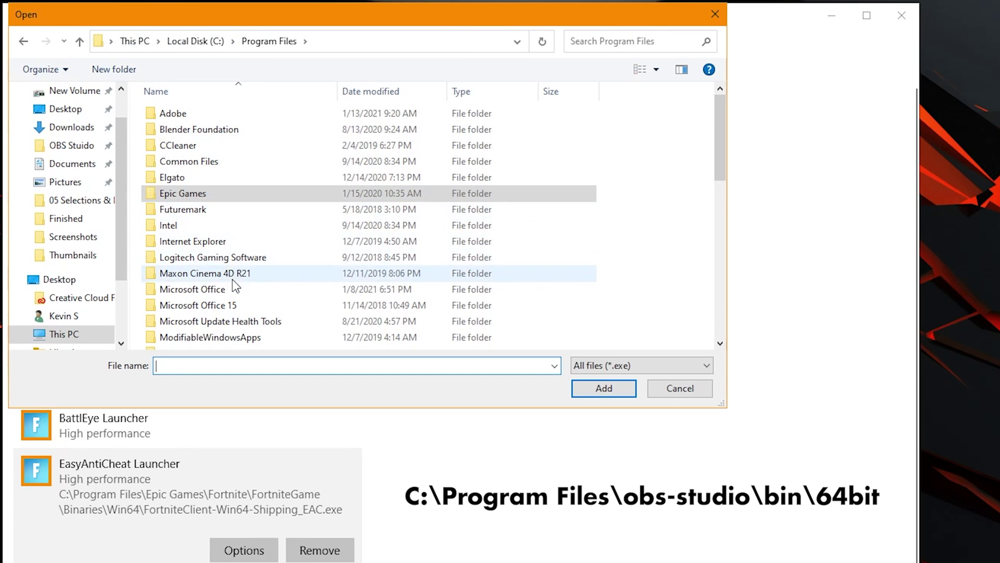
scroll(236, 285, "down", 3)
double_click(180, 258)
double_click(177, 111)
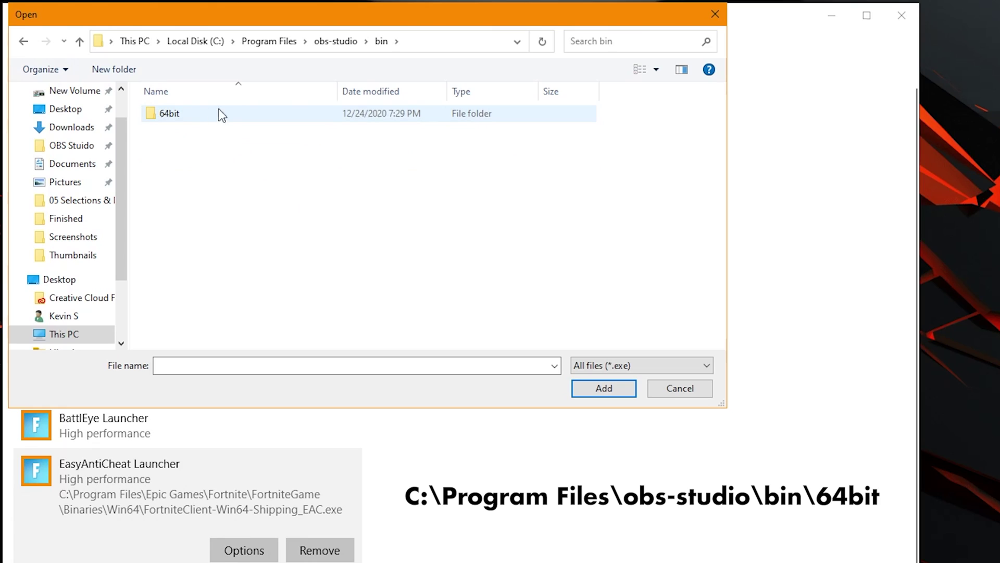
double_click(193, 115)
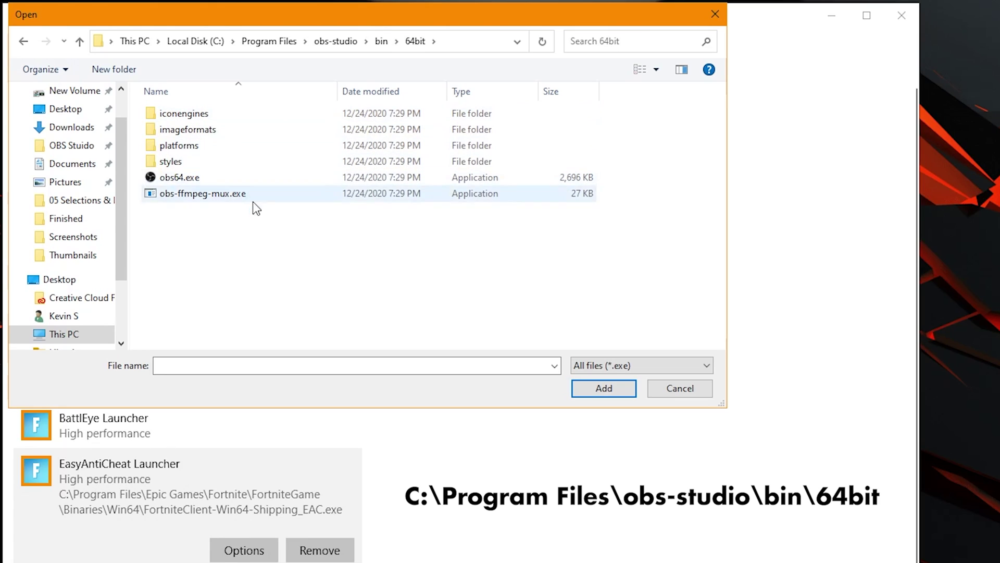
left_click(194, 177)
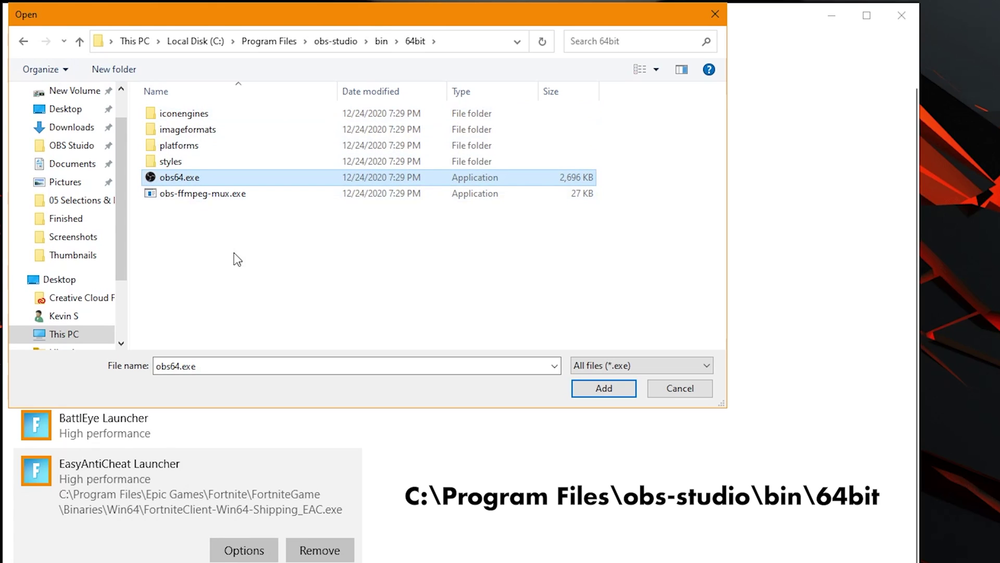
left_click(591, 392)
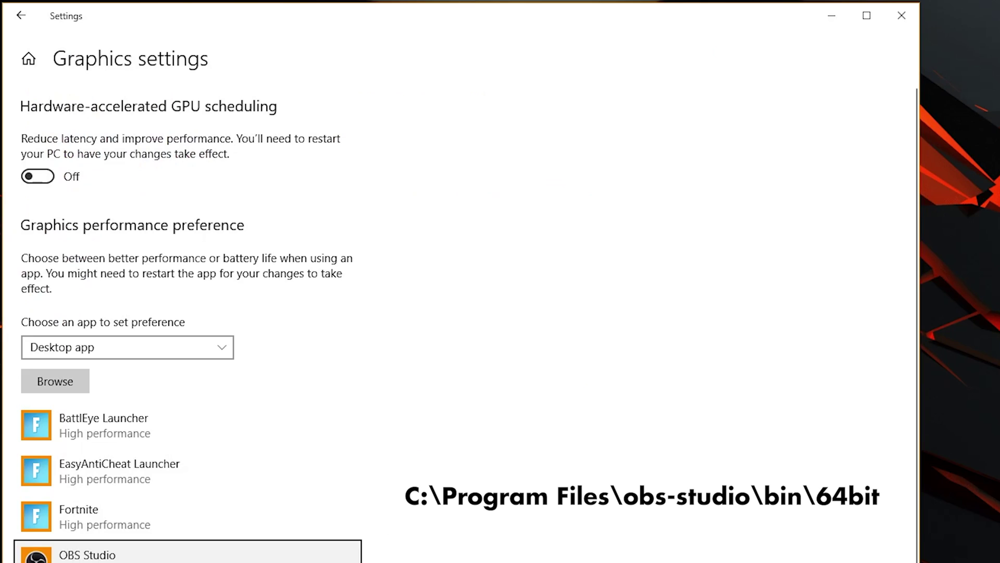
left_click(383, 380)
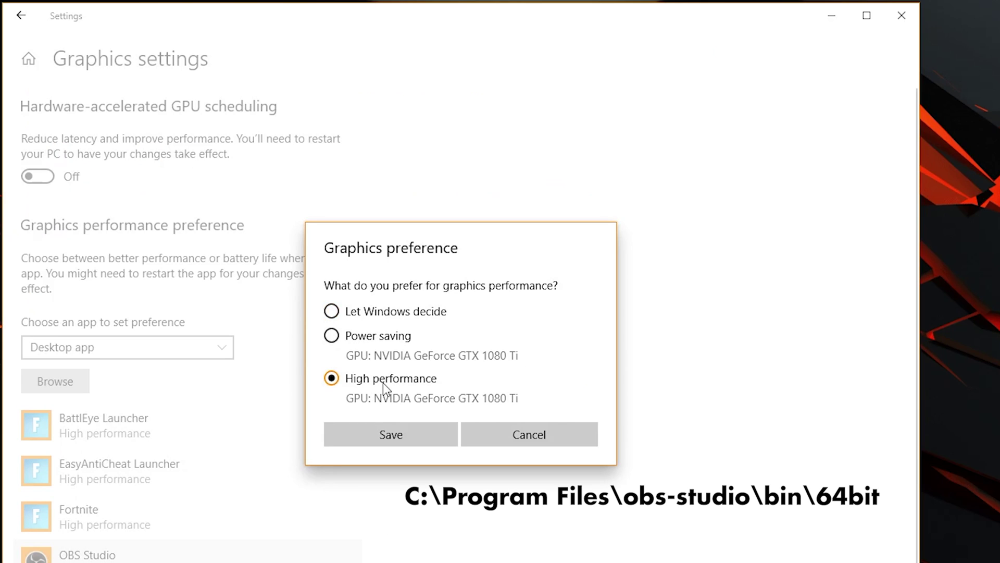
left_click(375, 431)
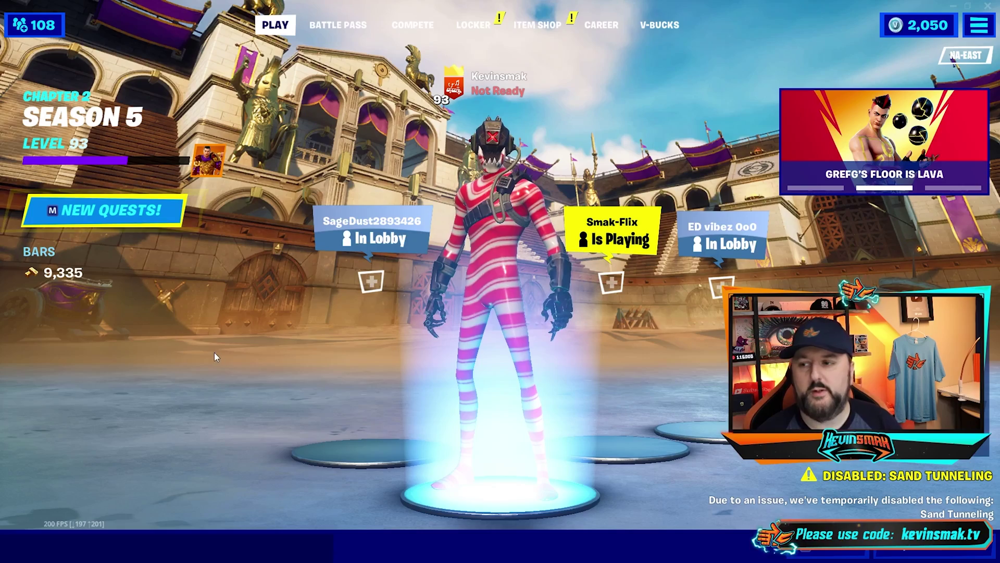
Step: In Fortnite's video settings, try 165 and 120 FPS caps, then set Frame Rate Limit to 200
left_click(982, 30)
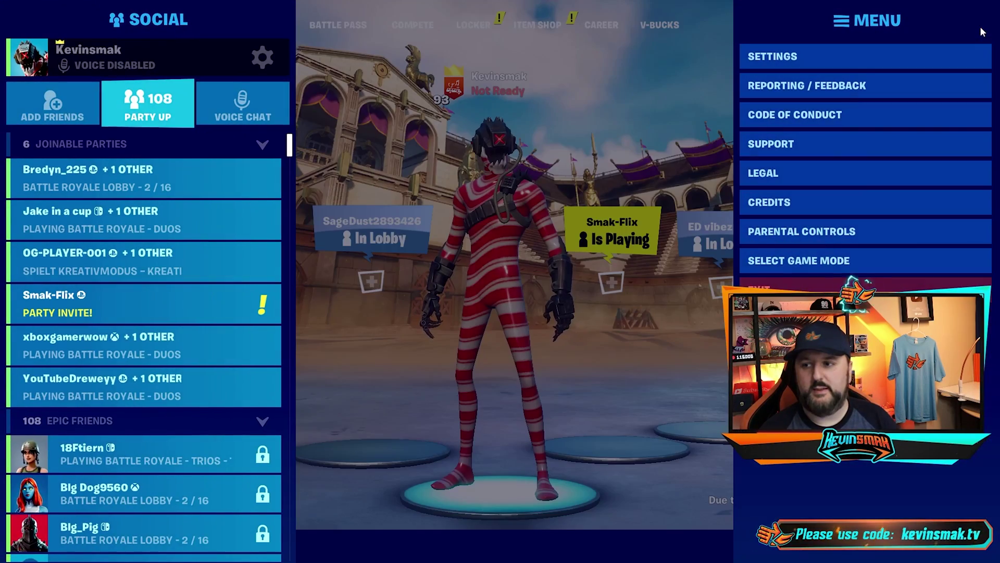
left_click(815, 60)
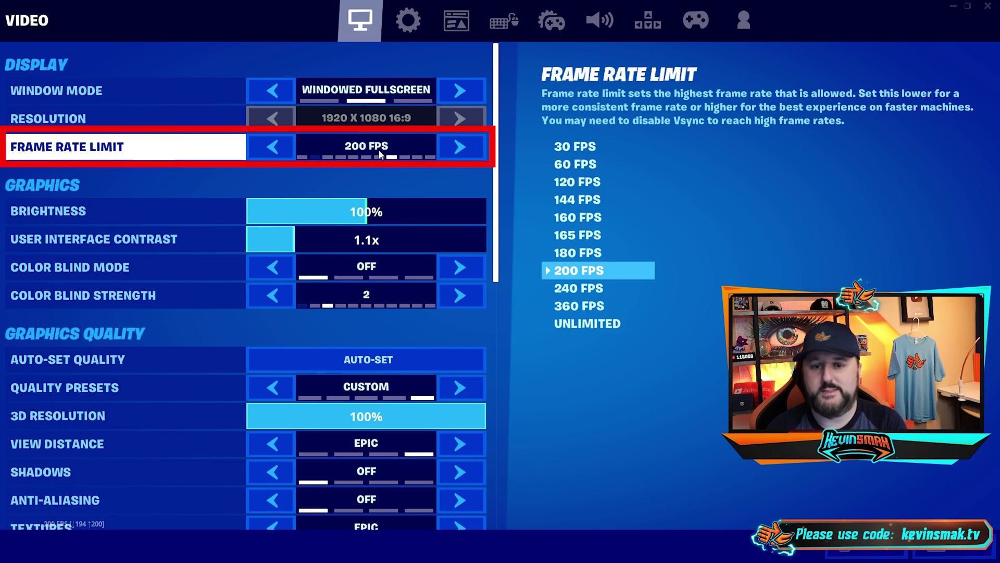
left_click(271, 143)
left_click(271, 143)
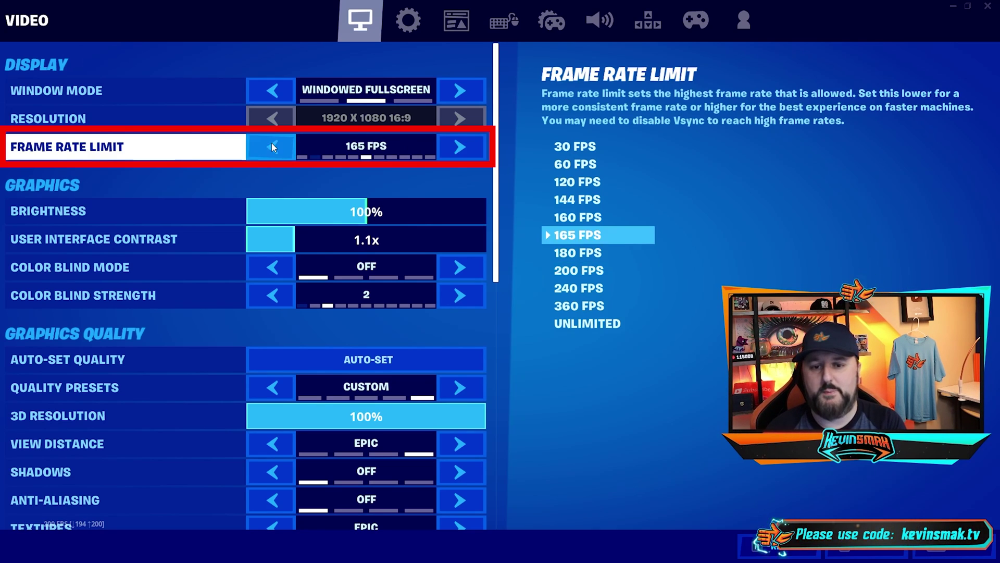
left_click(270, 143)
left_click(271, 142)
left_click(271, 143)
left_click(271, 143)
left_click(442, 155)
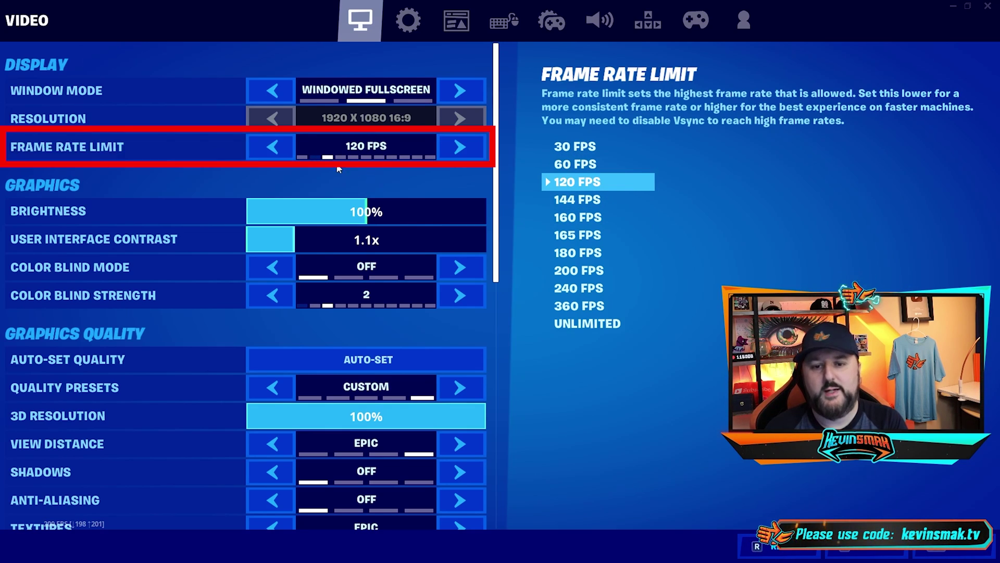
left_click(460, 147)
left_click(460, 147)
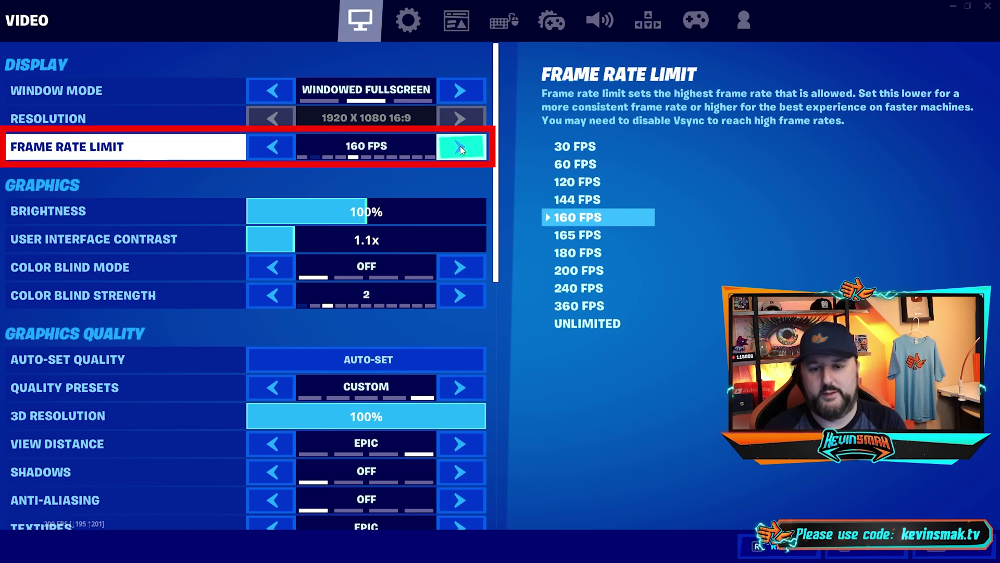
left_click(460, 147)
left_click(460, 147)
left_click(461, 147)
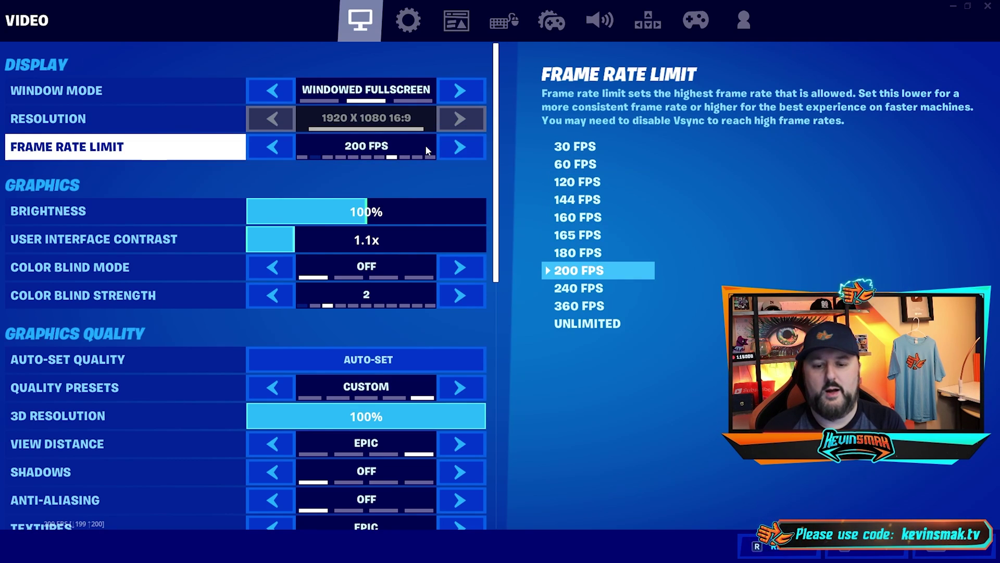
scroll(456, 138, "down", 5)
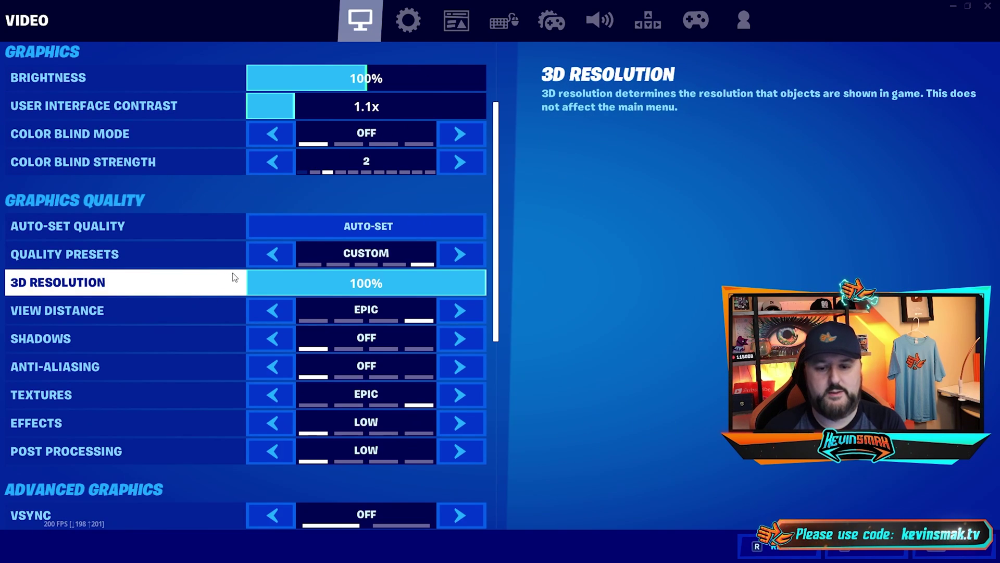
Step: Step Textures quality from Epic through High and Medium, ending at Low
scroll(231, 282, "down", 1)
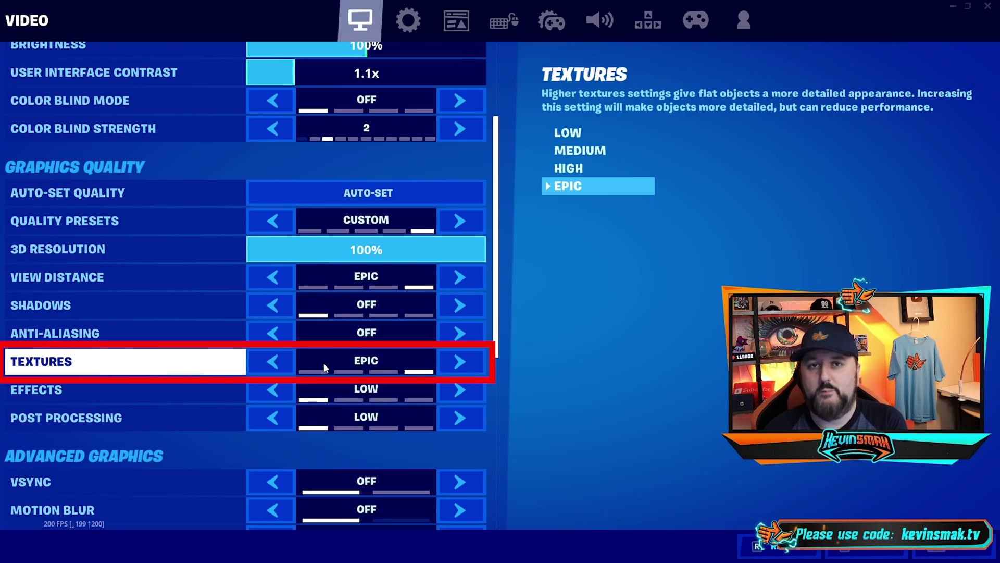
left_click(276, 361)
left_click(279, 361)
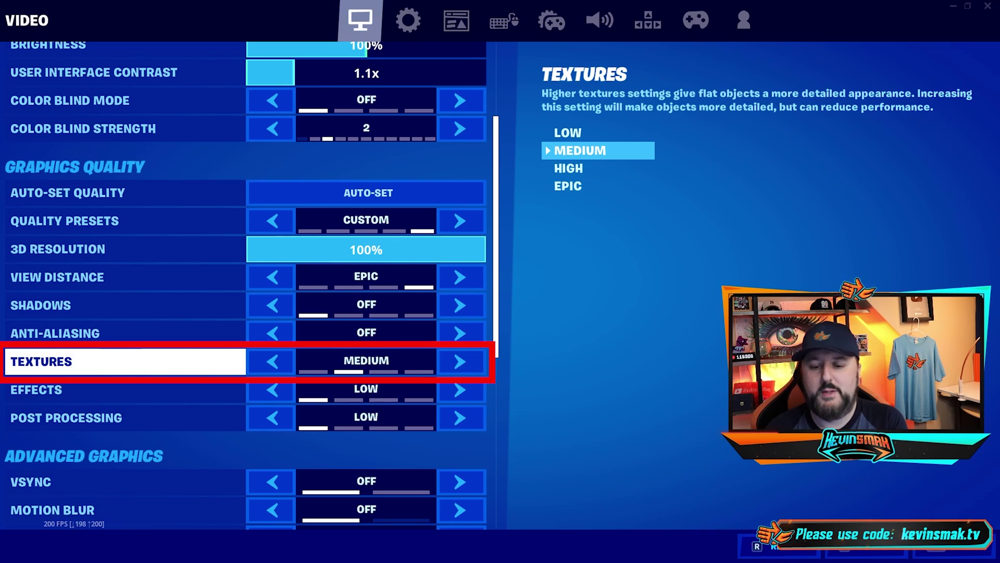
left_click(452, 365)
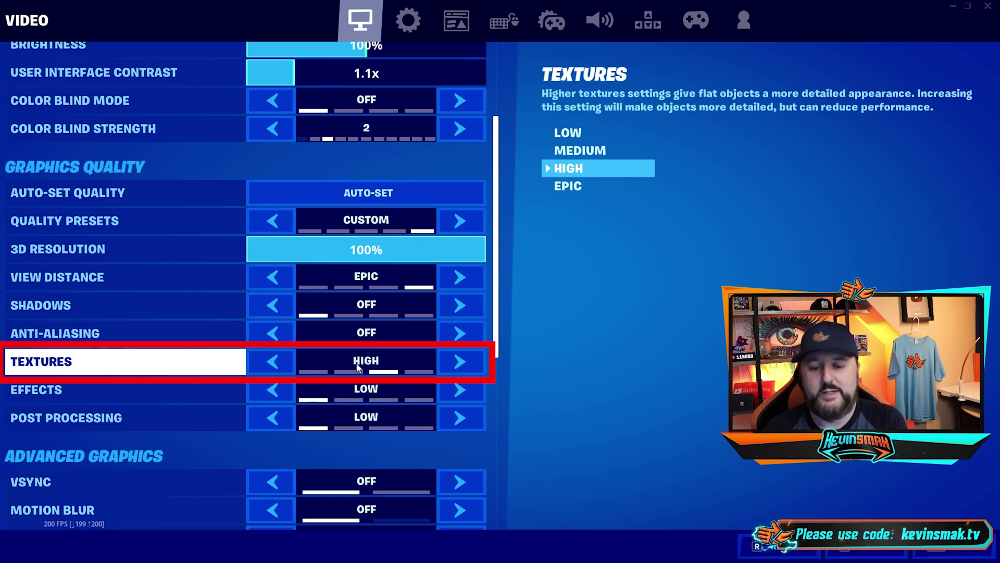
left_click(278, 363)
left_click(278, 364)
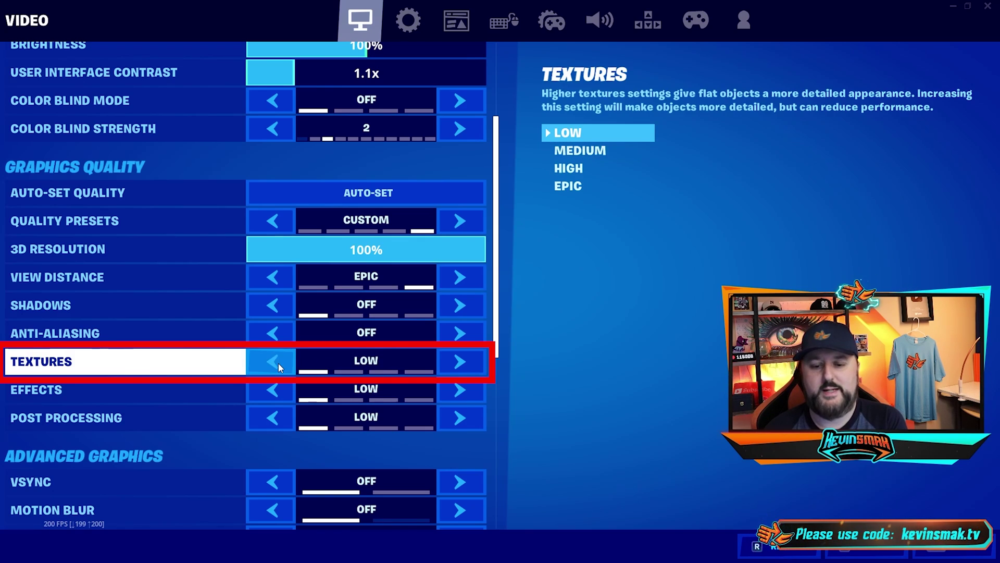